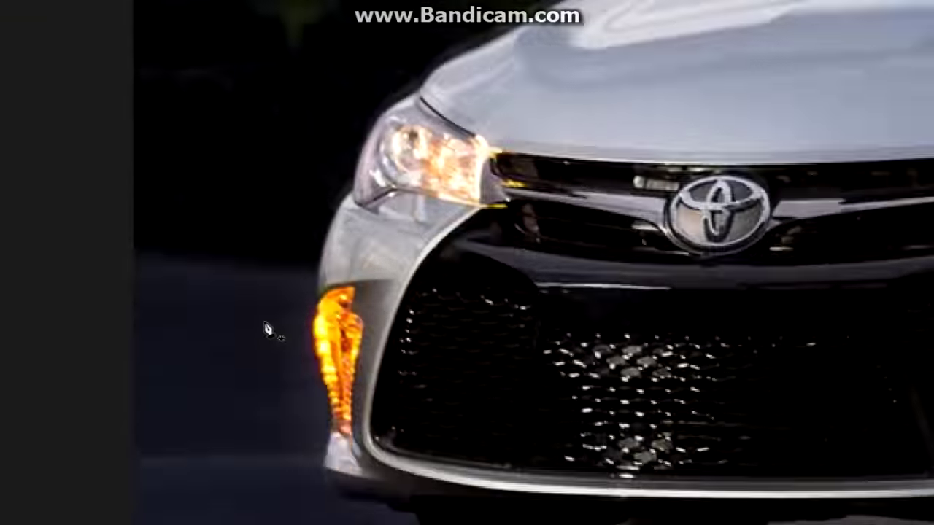
Step: Trace a Pen path along the bumper's lower edge and around the wheel arches
{"action": "left_click", "coordinate": [121, 402]}
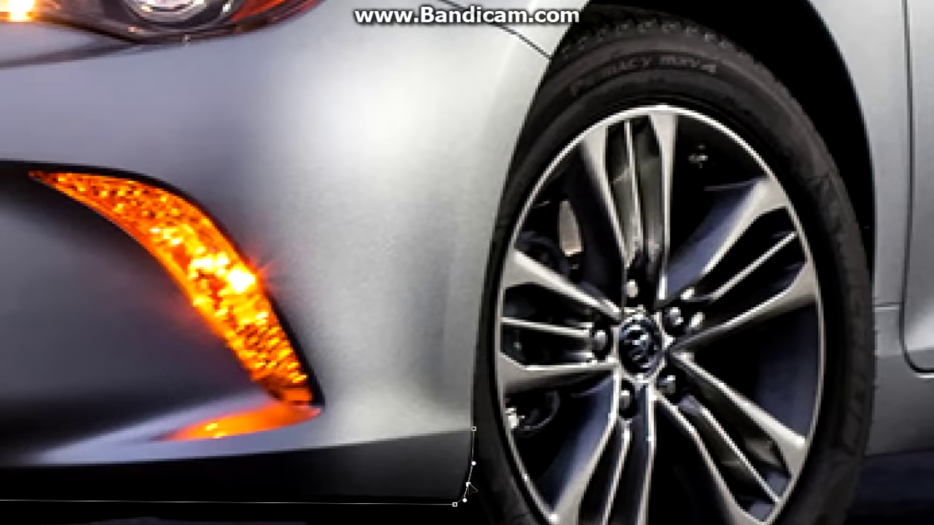
{"action": "left_click", "coordinate": [486, 299]}
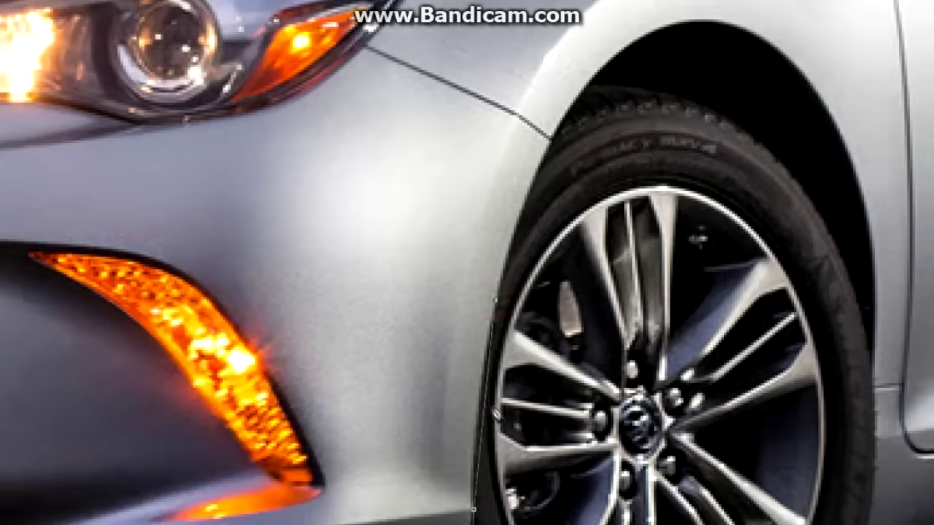
{"action": "scroll", "coordinate": [488, 402], "scroll_direction": "up", "scroll_amount": 2}
{"action": "left_click", "coordinate": [600, 188]}
{"action": "scroll", "coordinate": [552, 270], "scroll_direction": "up", "scroll_amount": 1}
{"action": "left_click", "coordinate": [779, 244]}
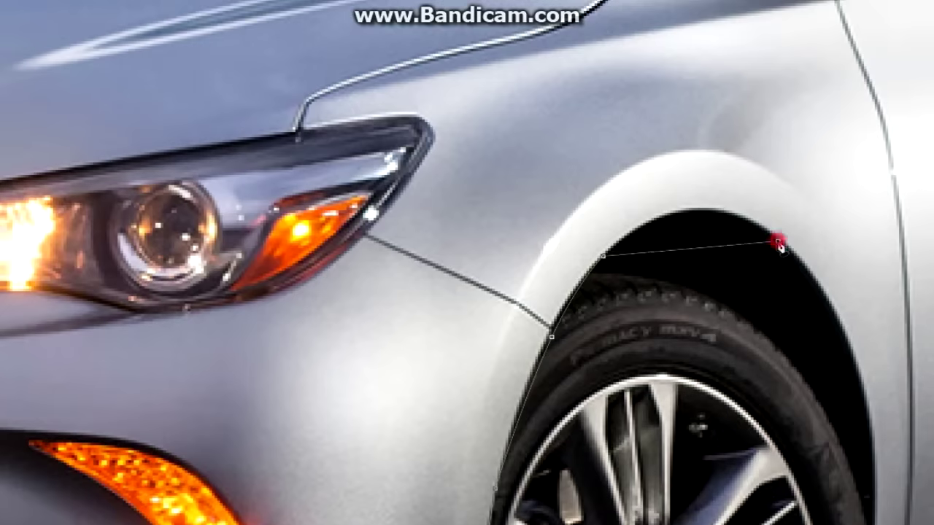
{"action": "left_click", "coordinate": [870, 448]}
{"action": "scroll", "coordinate": [871, 448], "scroll_direction": "down", "scroll_amount": 4}
{"action": "scroll", "coordinate": [871, 448], "scroll_direction": "right", "scroll_amount": 5}
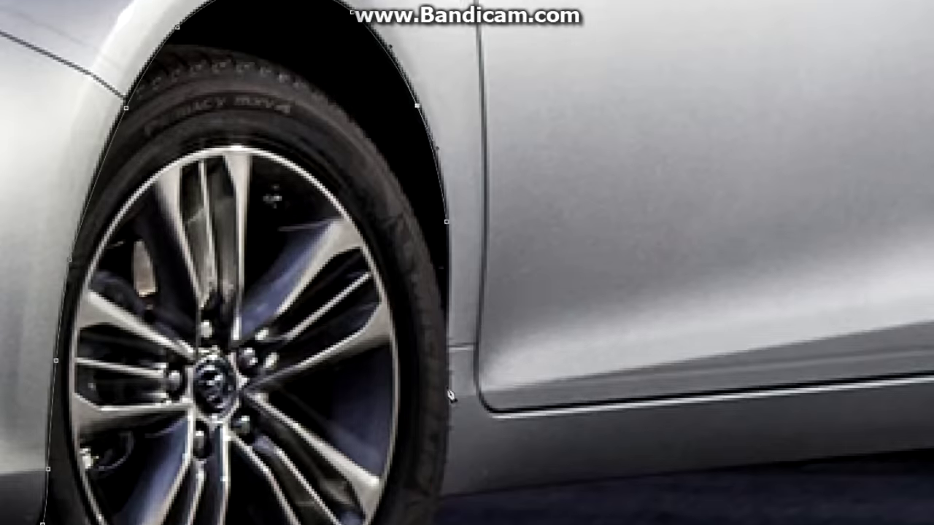
{"action": "left_click", "coordinate": [443, 316]}
{"action": "scroll", "coordinate": [674, 357], "scroll_direction": "right", "scroll_amount": 8}
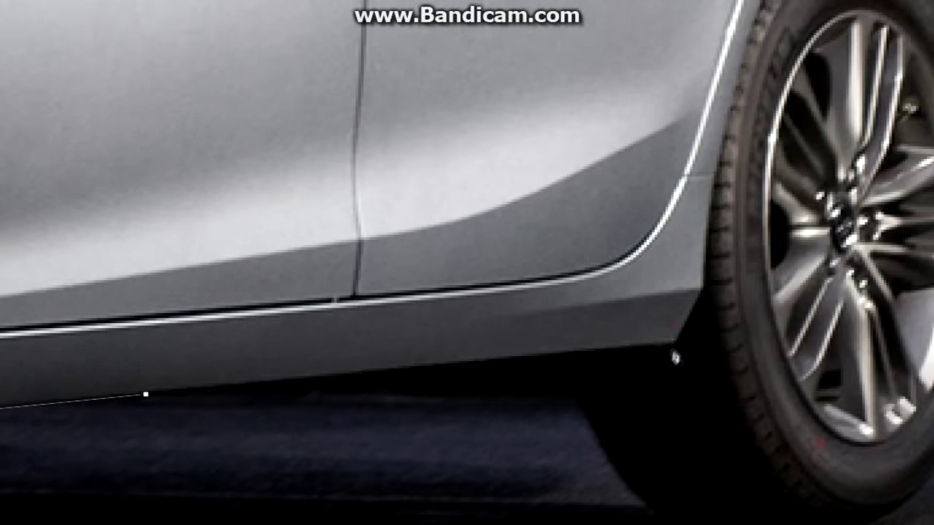
{"action": "scroll", "coordinate": [686, 334], "scroll_direction": "up", "scroll_amount": 1}
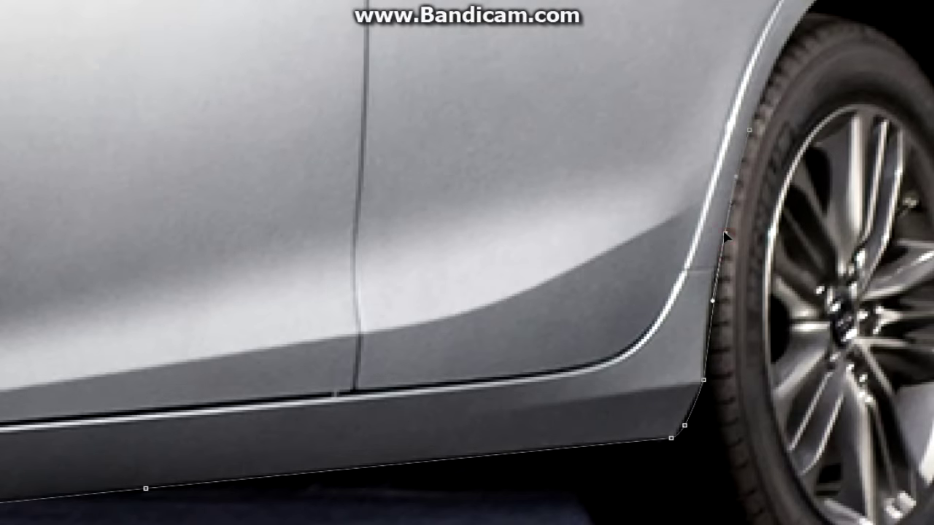
{"action": "scroll", "coordinate": [704, 113], "scroll_direction": "right", "scroll_amount": 2}
{"action": "scroll", "coordinate": [704, 113], "scroll_direction": "up", "scroll_amount": 2}
{"action": "scroll", "coordinate": [643, 172], "scroll_direction": "right", "scroll_amount": 2}
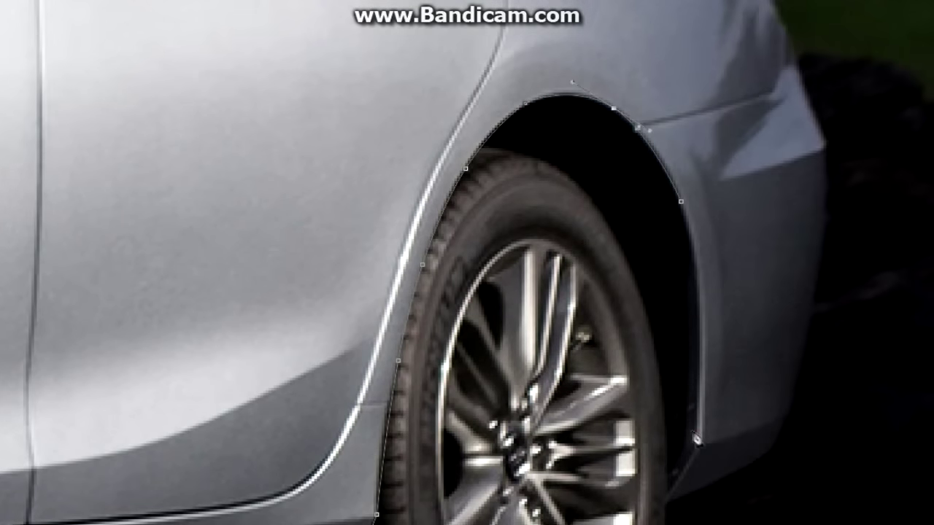
Step: Close the path around the whole car body and turn it into a selection
{"action": "key", "text": "ctrl+minus"}
{"action": "key", "text": "ctrl+minus"}
{"action": "key", "text": "ctrl+minus"}
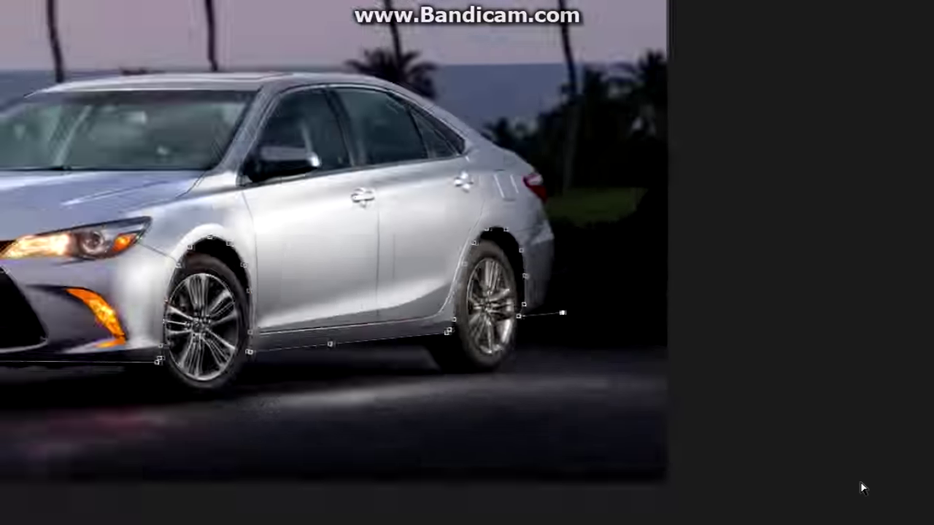
{"action": "left_click", "coordinate": [760, 315]}
{"action": "left_click", "coordinate": [751, 84]}
{"action": "left_click", "coordinate": [165, 92]}
{"action": "left_click", "coordinate": [225, 329]}
{"action": "right_click", "coordinate": [252, 321]}
{"action": "key", "text": "Return"}
Step: Free Transform the body selection downward onto its wheels, commit it, and deselect
{"action": "right_click", "coordinate": [417, 267]}
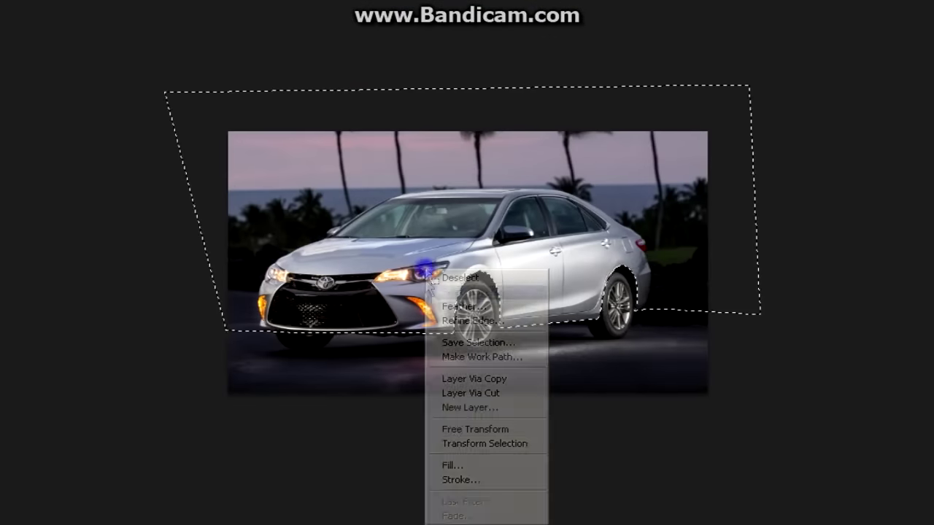
{"action": "left_click", "coordinate": [479, 444]}
{"action": "right_click", "coordinate": [547, 302]}
{"action": "key", "text": "Escape"}
{"action": "key", "text": "shift+Down"}
{"action": "key", "text": "shift+Down"}
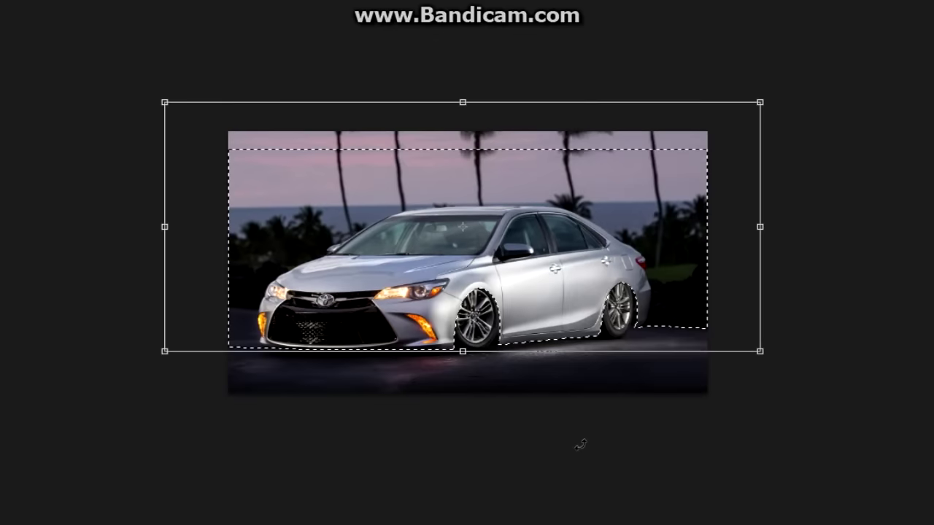
{"action": "key", "text": "Return"}
{"action": "right_click", "coordinate": [559, 205]}
{"action": "left_click", "coordinate": [576, 213]}
{"action": "right_click", "coordinate": [412, 167]}
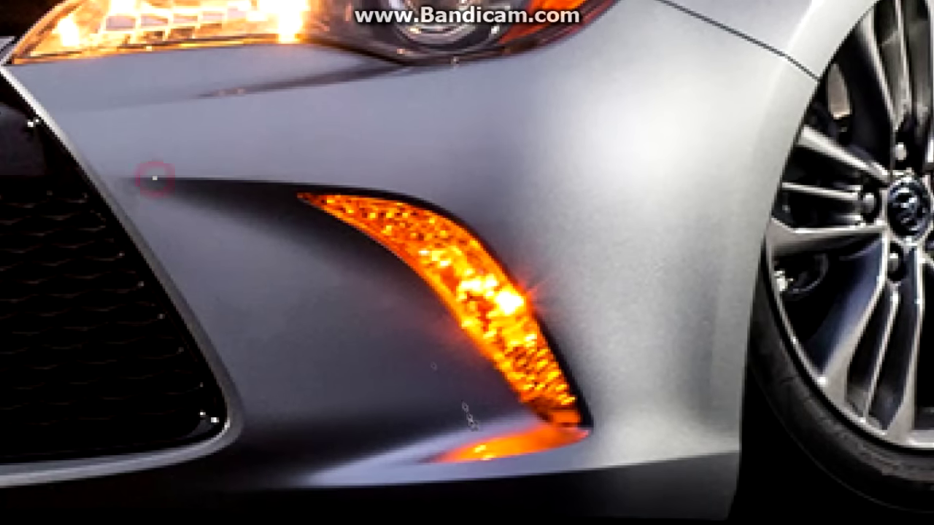
Step: Select the fog-light recess with a Pen path and cover the orange glow
{"action": "left_click_drag", "start_coordinate": [421, 199], "coordinate": [471, 207]}
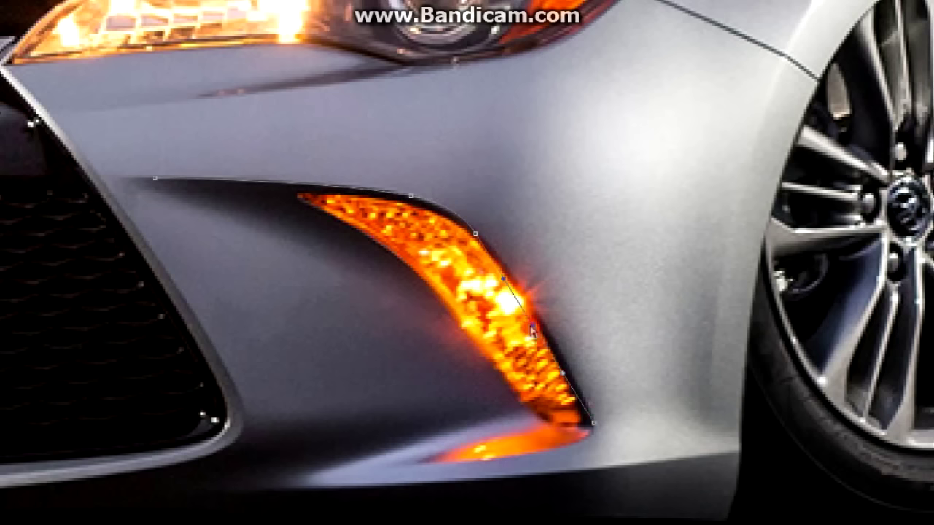
{"action": "right_click", "coordinate": [223, 216]}
{"action": "left_click", "coordinate": [313, 294]}
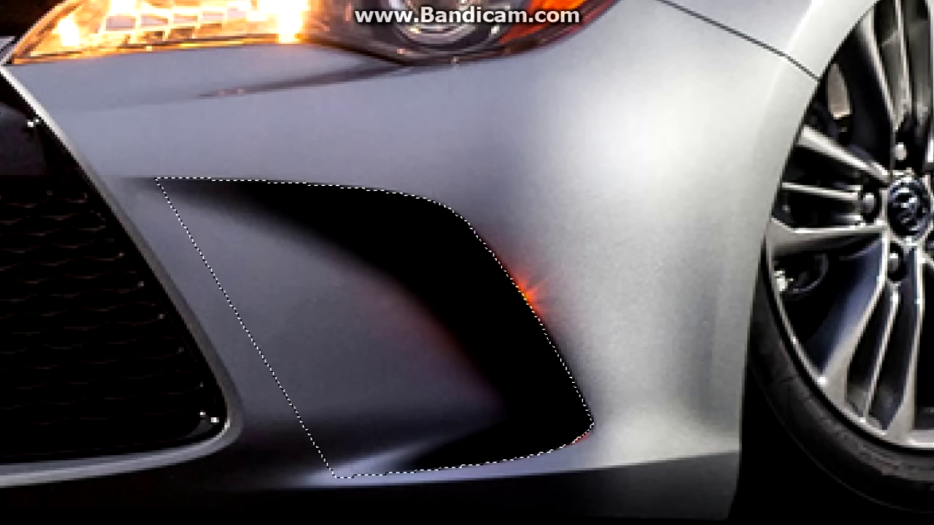
{"action": "key", "text": "ctrl+d"}
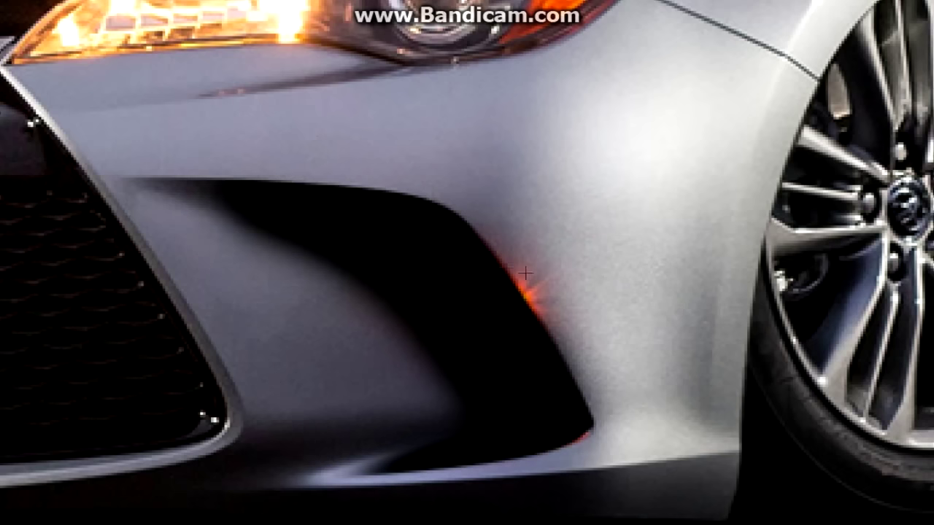
Step: Select the surrounding bumper area and smooth it with matching silver panel tone
{"action": "left_click_drag", "start_coordinate": [517, 335], "coordinate": [511, 282]}
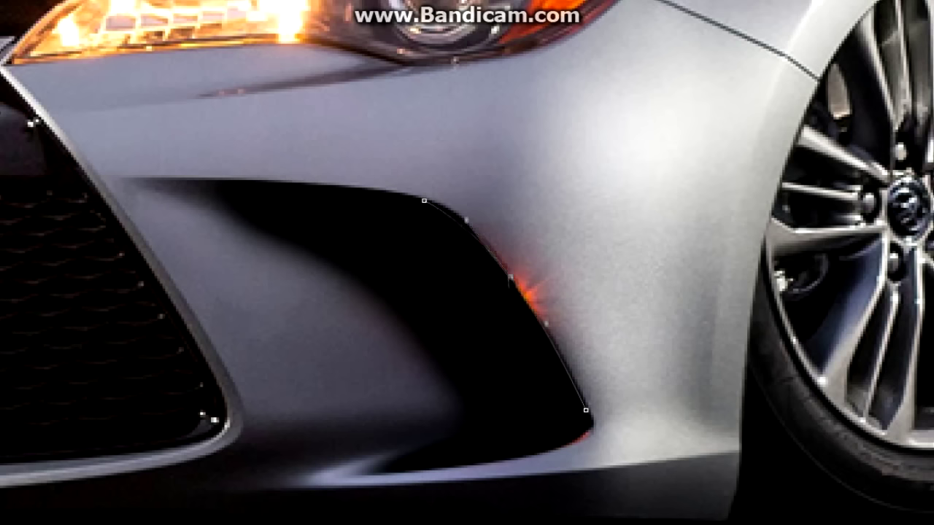
{"action": "left_click", "coordinate": [599, 193]}
{"action": "left_click", "coordinate": [669, 386]}
{"action": "left_click", "coordinate": [586, 410]}
{"action": "key", "text": "ctrl+Return"}
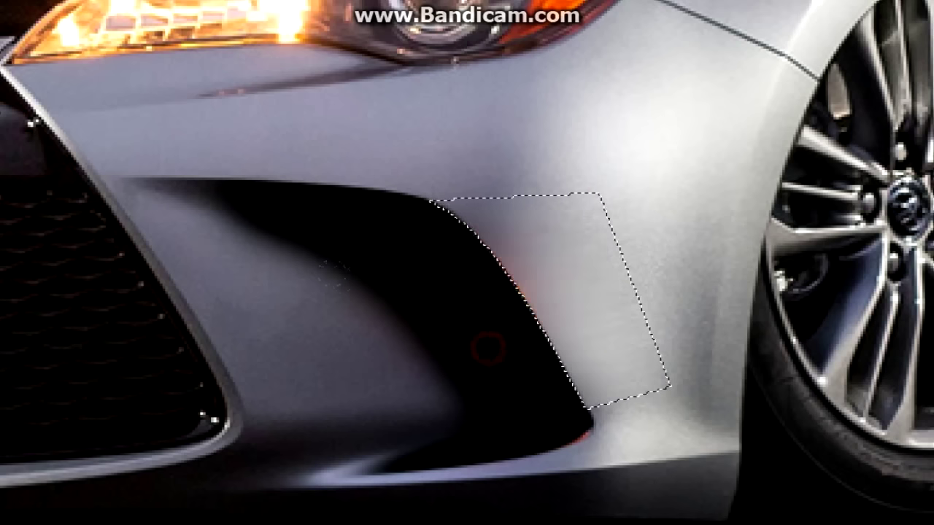
{"action": "key", "text": "ctrl+d"}
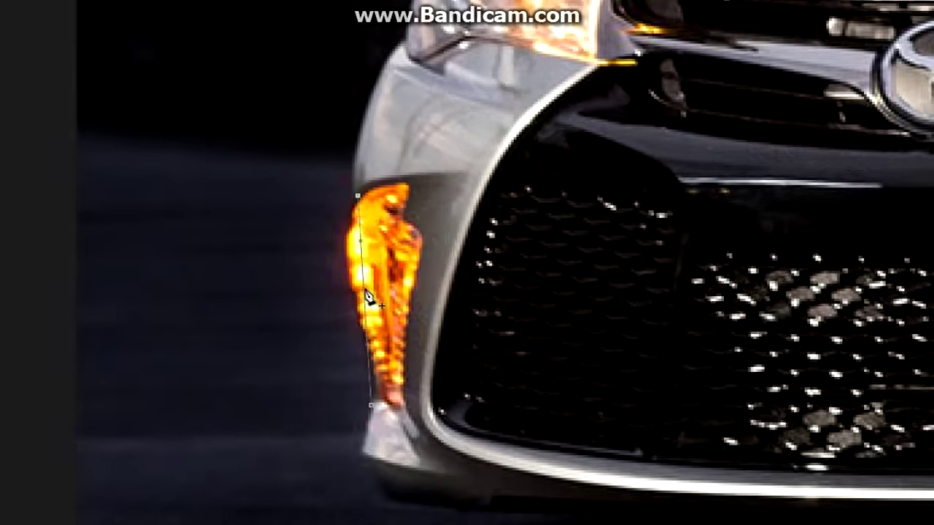
Step: Trace the other front fog light, make it a selection, and fill it solid black
{"action": "left_click_drag", "start_coordinate": [367, 296], "coordinate": [357, 280]}
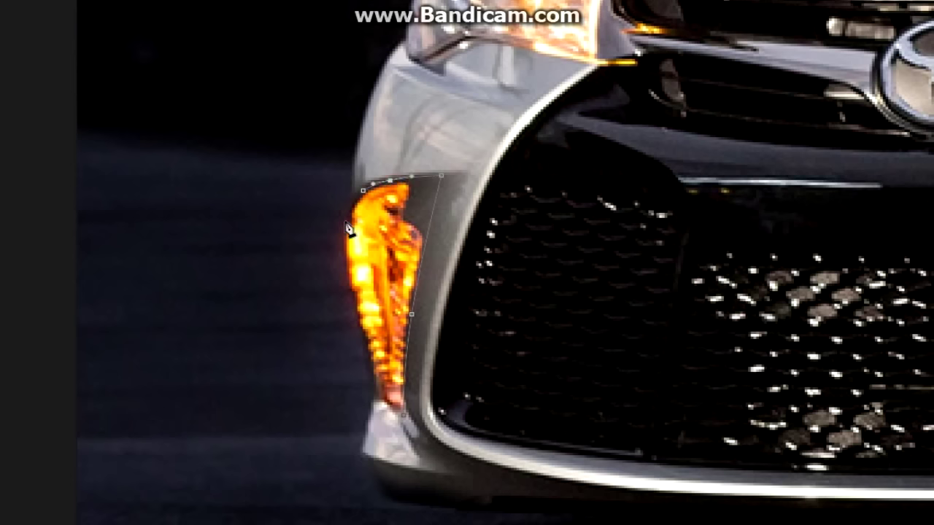
{"action": "right_click", "coordinate": [405, 422]}
{"action": "left_click", "coordinate": [584, 80]}
{"action": "key", "text": "Return"}
{"action": "key", "text": "ctrl+BackSpace"}
{"action": "key", "text": "ctrl+d"}
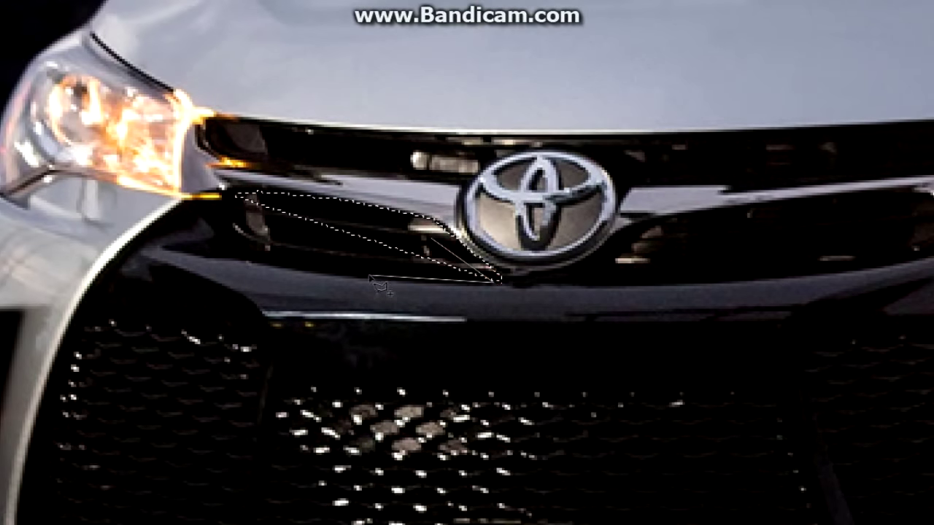
Step: Lasso and black-fill the upper grille slot beside the badge and the right lower mesh section
{"action": "left_click", "coordinate": [252, 103]}
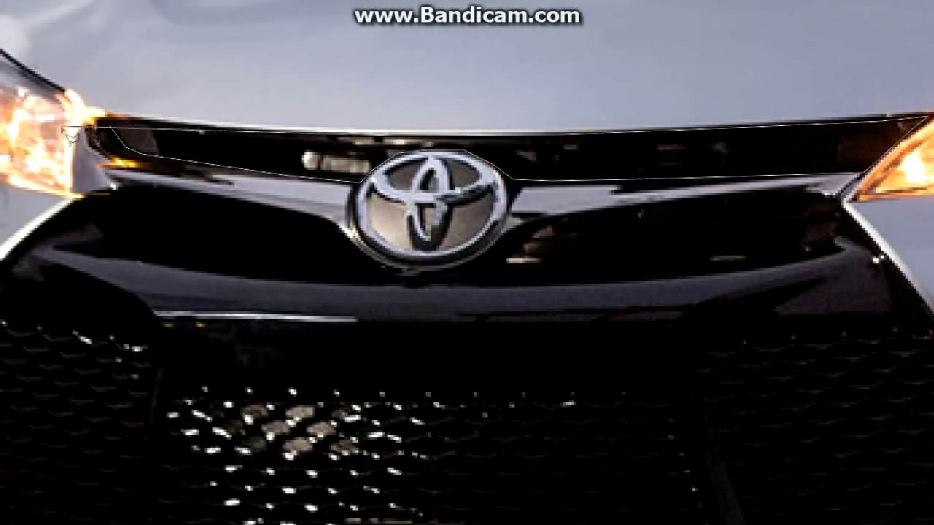
{"action": "right_click", "coordinate": [133, 68]}
{"action": "left_click", "coordinate": [144, 75]}
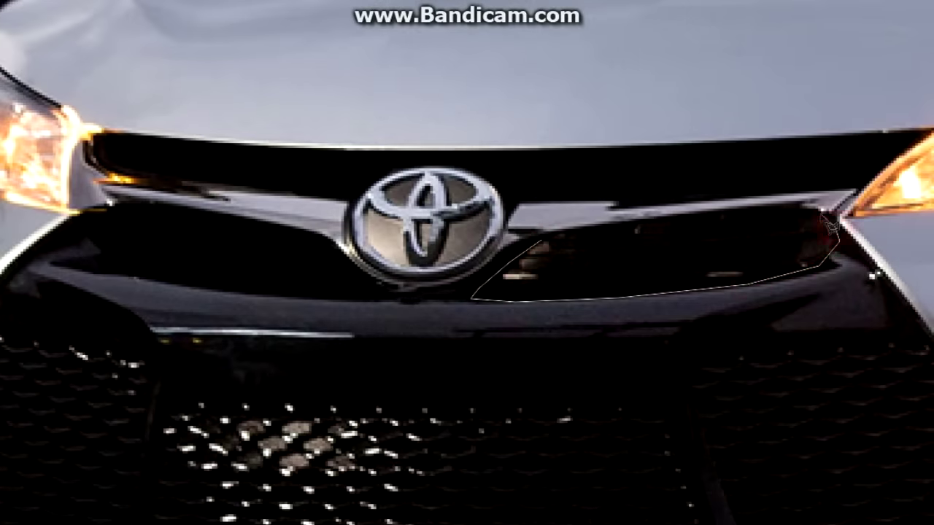
{"action": "key", "text": "ctrl+d"}
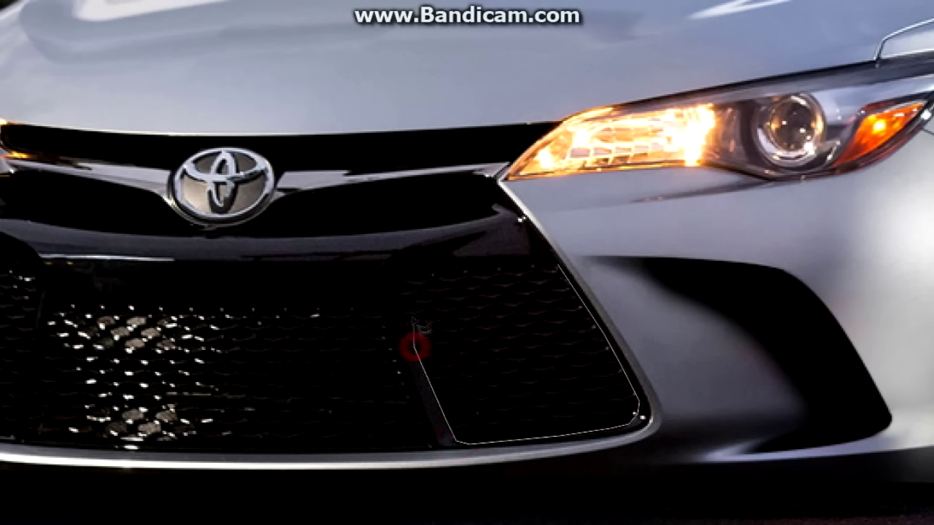
{"action": "double_click", "coordinate": [455, 279]}
{"action": "right_click", "coordinate": [312, 140]}
{"action": "left_click", "coordinate": [387, 310]}
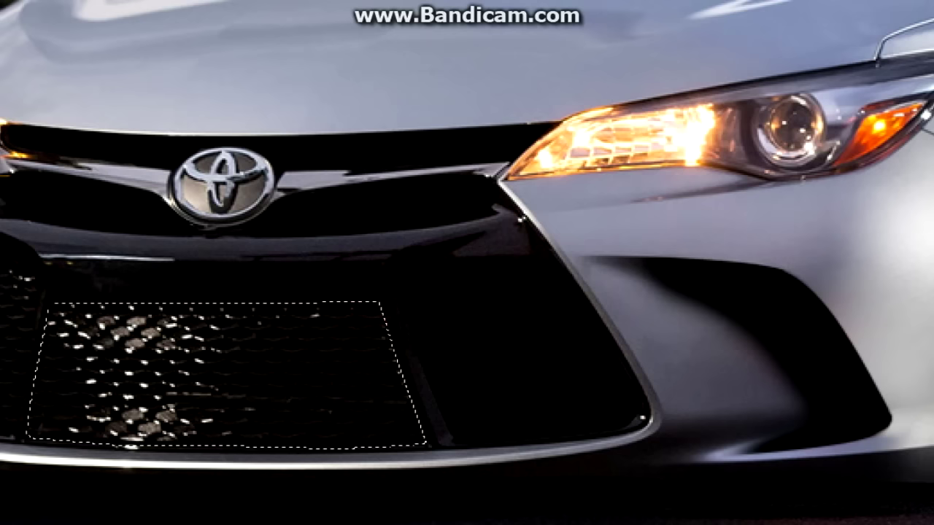
Step: Paint the left grille mesh black, then outline the entire lower grille down to its bottom lip
{"action": "left_click_drag", "start_coordinate": [114, 312], "coordinate": [182, 423]}
{"action": "key", "text": "ctrl+d"}
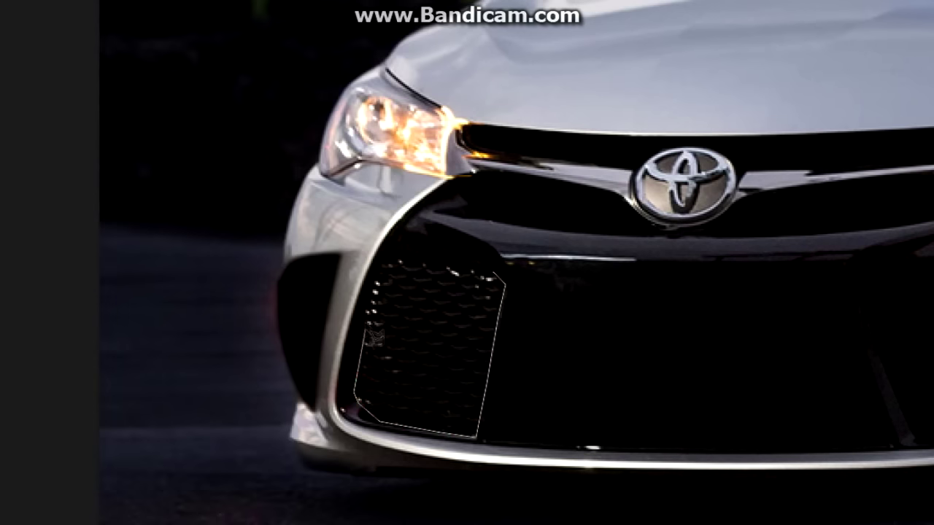
{"action": "left_click", "coordinate": [408, 272]}
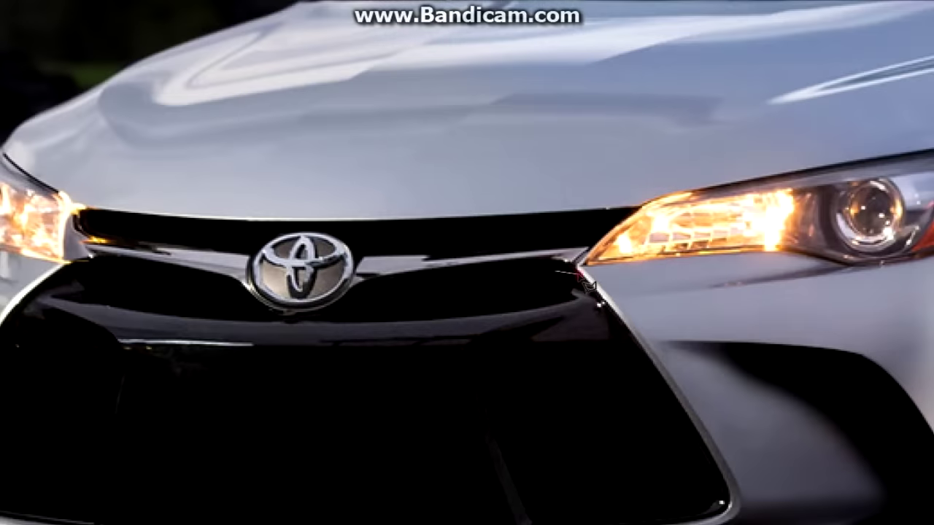
{"action": "left_click", "coordinate": [659, 399]}
{"action": "left_click", "coordinate": [536, 456]}
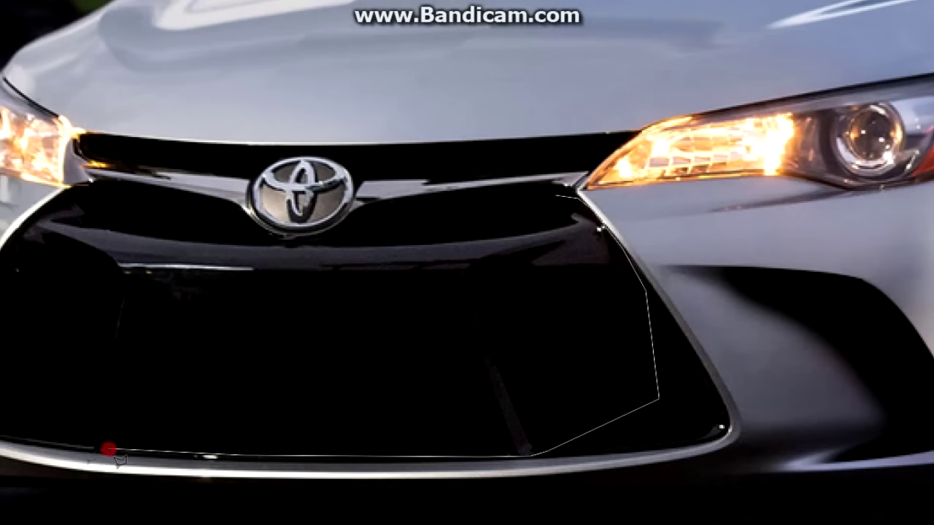
{"action": "left_click", "coordinate": [109, 450]}
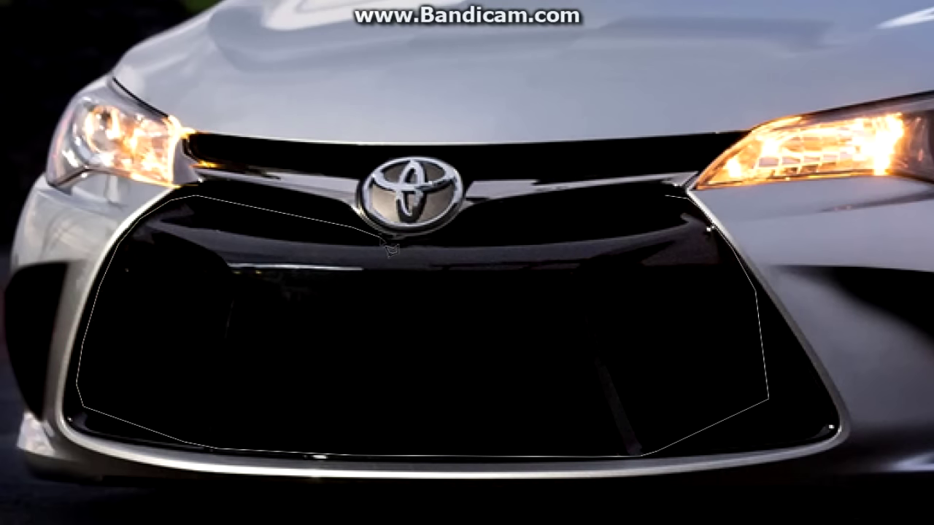
{"action": "left_click", "coordinate": [404, 241]}
{"action": "right_click", "coordinate": [353, 122]}
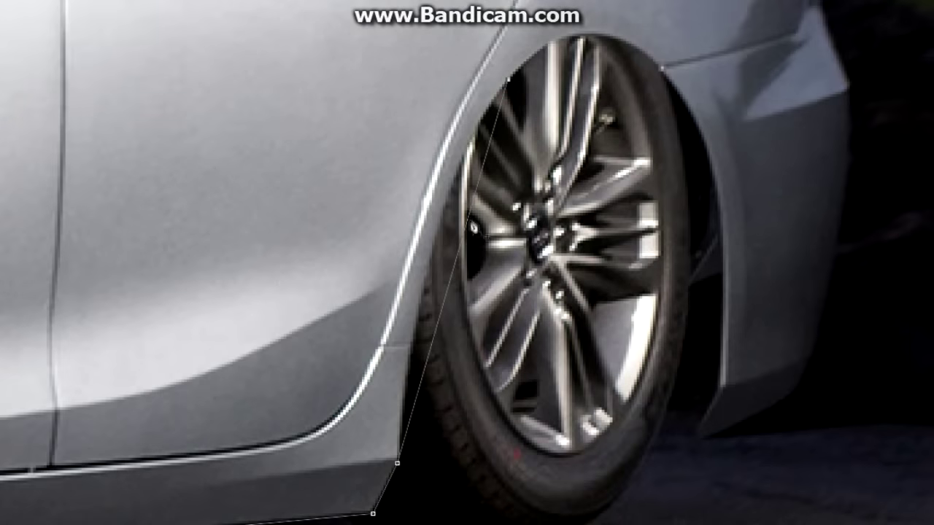
Step: Finish the Pen paths around both wheel arches and turn them into a selection
{"action": "left_click", "coordinate": [449, 194]}
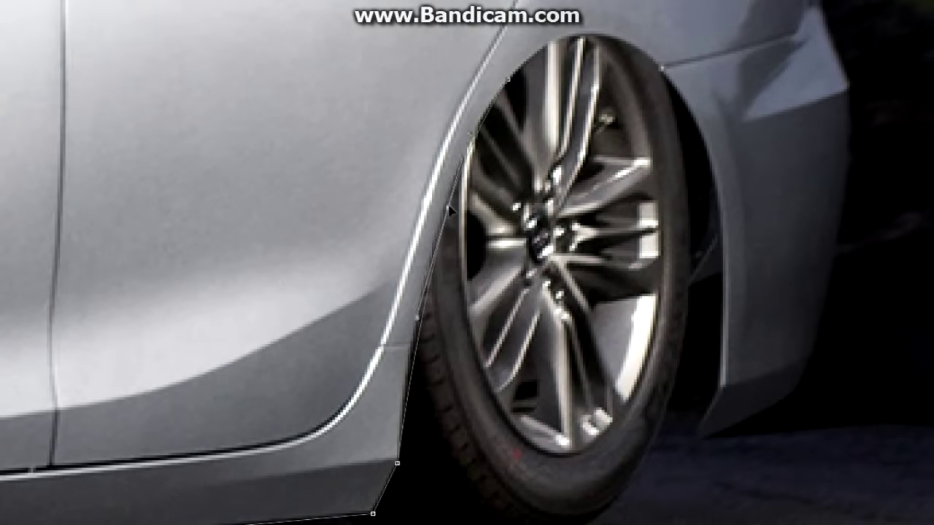
{"action": "scroll", "coordinate": [664, 142], "scroll_direction": "up", "scroll_amount": 2}
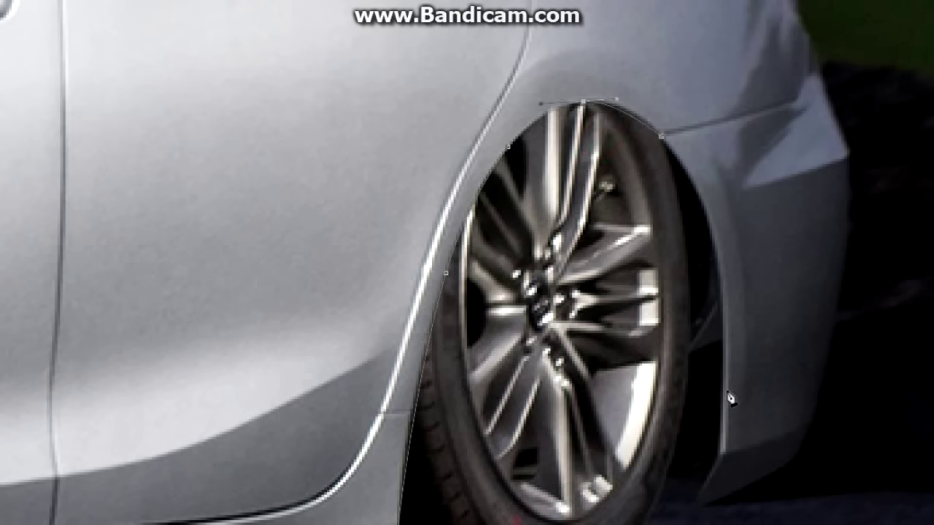
{"action": "left_click_drag", "start_coordinate": [733, 398], "coordinate": [722, 368]}
{"action": "scroll", "coordinate": [722, 368], "scroll_direction": "down", "scroll_amount": 3}
{"action": "scroll", "coordinate": [706, 412], "scroll_direction": "down", "scroll_amount": 5}
{"action": "left_click_drag", "start_coordinate": [617, 408], "coordinate": [559, 431]}
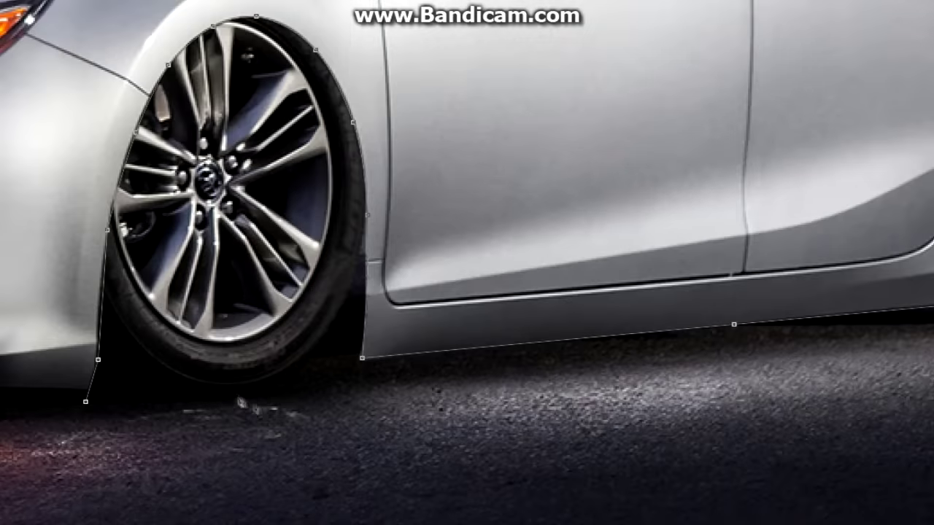
{"action": "right_click", "coordinate": [320, 51]}
{"action": "left_click", "coordinate": [378, 121]}
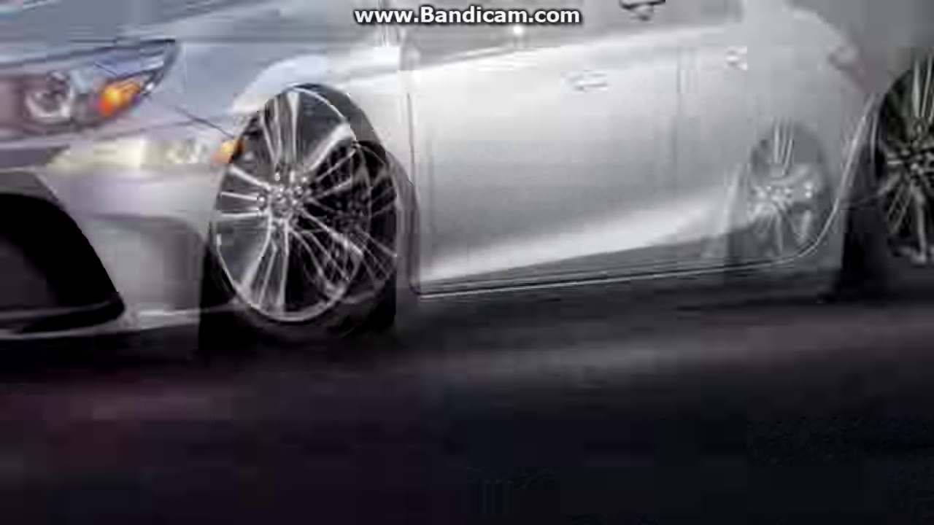
Step: Brush the front and rear wheels black inside the selection, then deselect
{"action": "left_click_drag", "start_coordinate": [700, 203], "coordinate": [664, 270]}
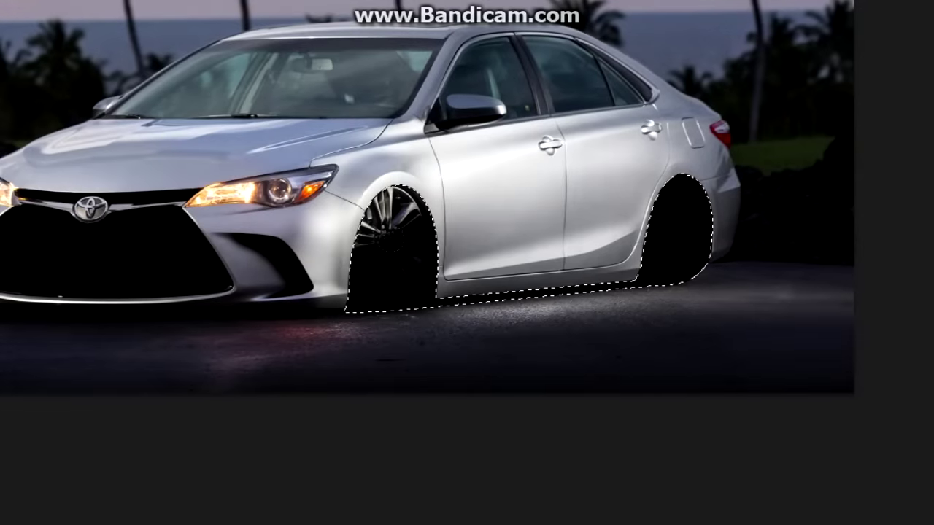
{"action": "left_click_drag", "start_coordinate": [393, 204], "coordinate": [393, 288]}
{"action": "key", "text": "ctrl+d"}
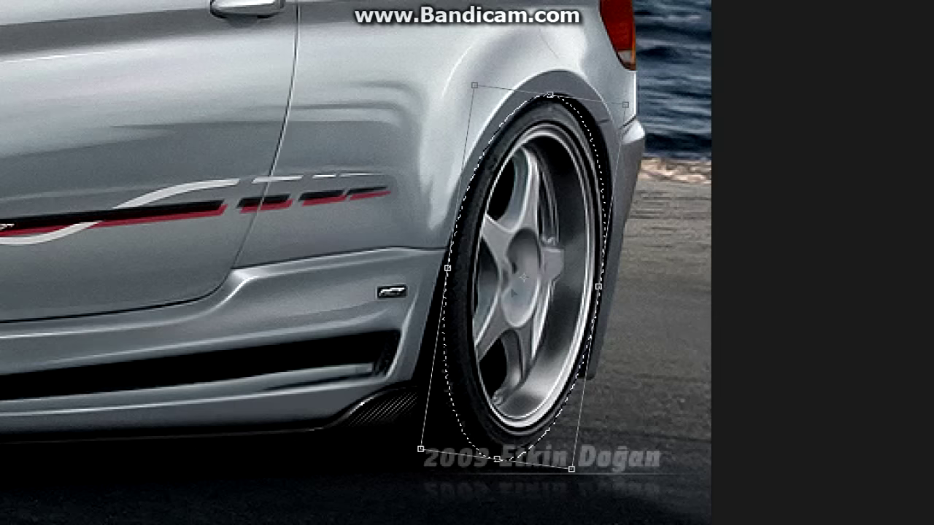
Step: Place the five-spoke wheel and skew it to match the rear arch's angle
{"action": "key", "text": "Return"}
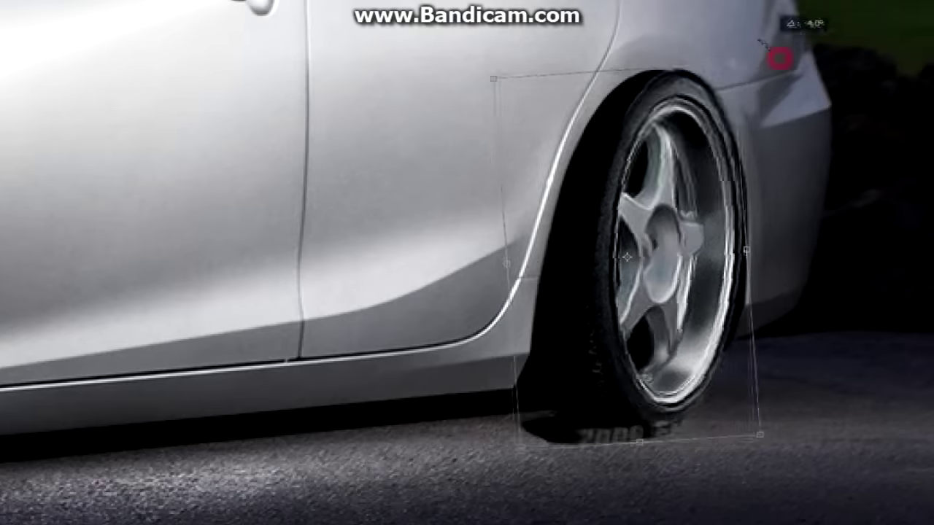
{"action": "left_click_drag", "start_coordinate": [490, 266], "coordinate": [506, 265]}
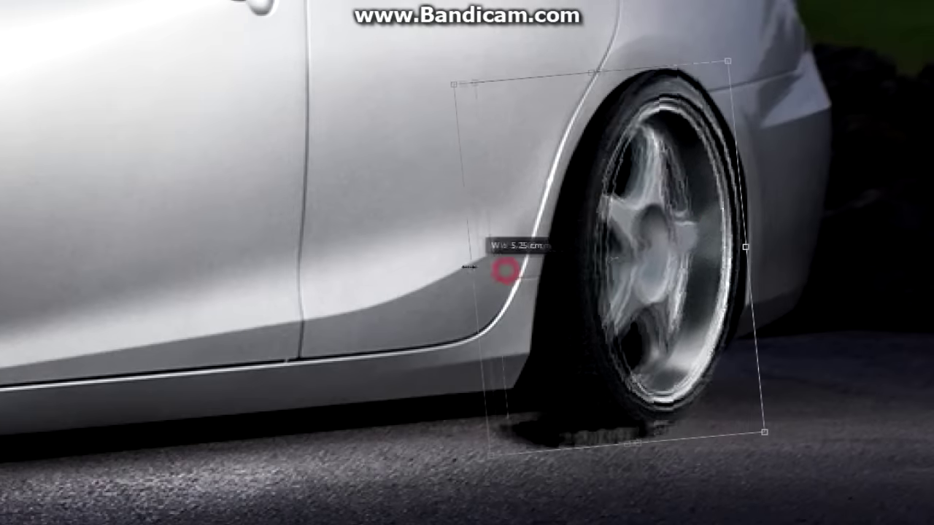
{"action": "left_click_drag", "start_coordinate": [624, 431], "coordinate": [651, 413]}
{"action": "right_click", "coordinate": [693, 270]}
{"action": "left_click", "coordinate": [703, 294]}
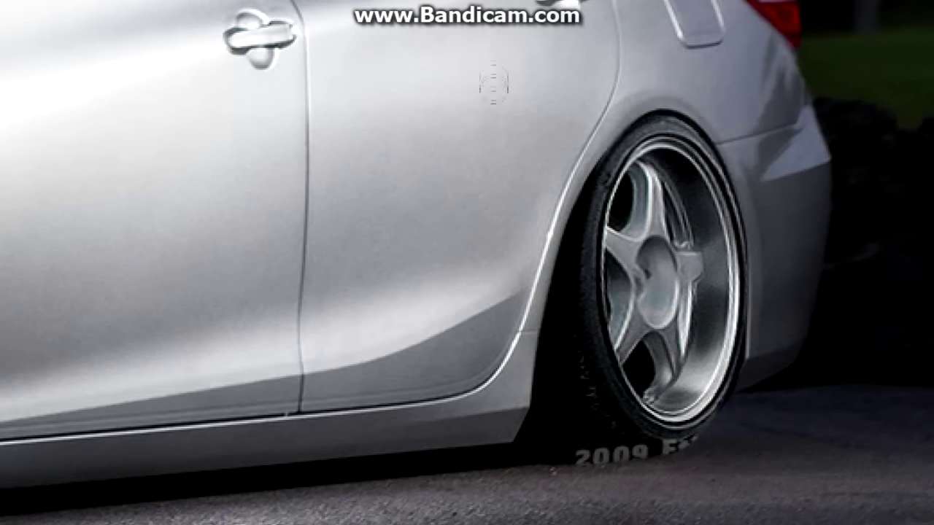
Step: Paint out the tyre sidewall lettering and stretch the rear wheel taller to fill the arch
{"action": "left_click_drag", "start_coordinate": [733, 438], "coordinate": [611, 461]}
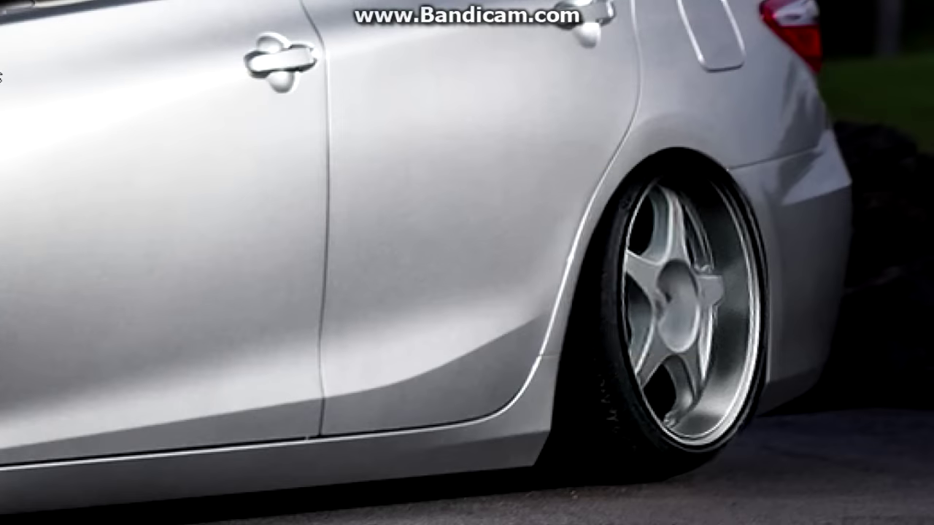
{"action": "key", "text": "ctrl+t"}
{"action": "mouse_move", "coordinate": [649, 489]}
{"action": "left_mouse_down"}
{"action": "mouse_move", "coordinate": [656, 505]}
{"action": "mouse_move", "coordinate": [655, 492]}
{"action": "left_mouse_up"}
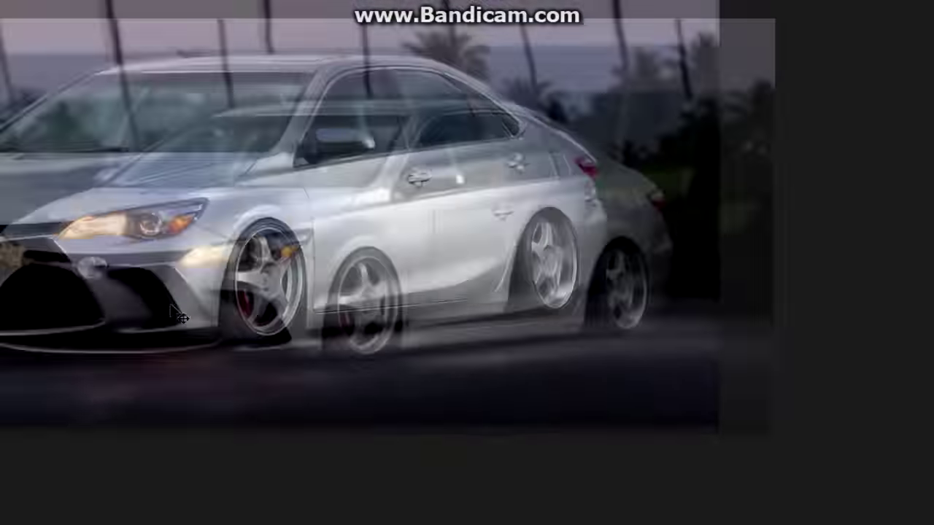